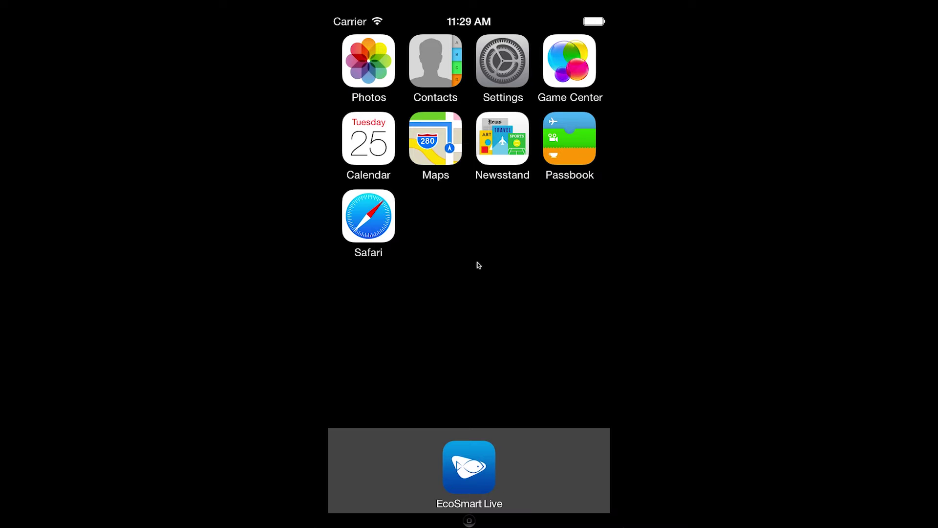
- Launch EcoSmart Live and show My Aquariums with Foyer Aquarium and Den Aquarium
{"action": "left_click", "coordinate": [480, 455]}
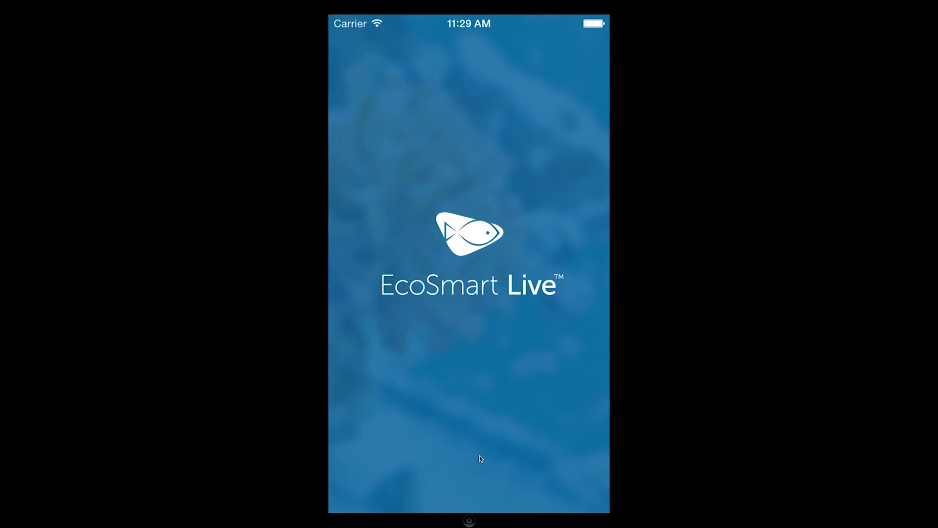
{"action": "left_click", "coordinate": [427, 229]}
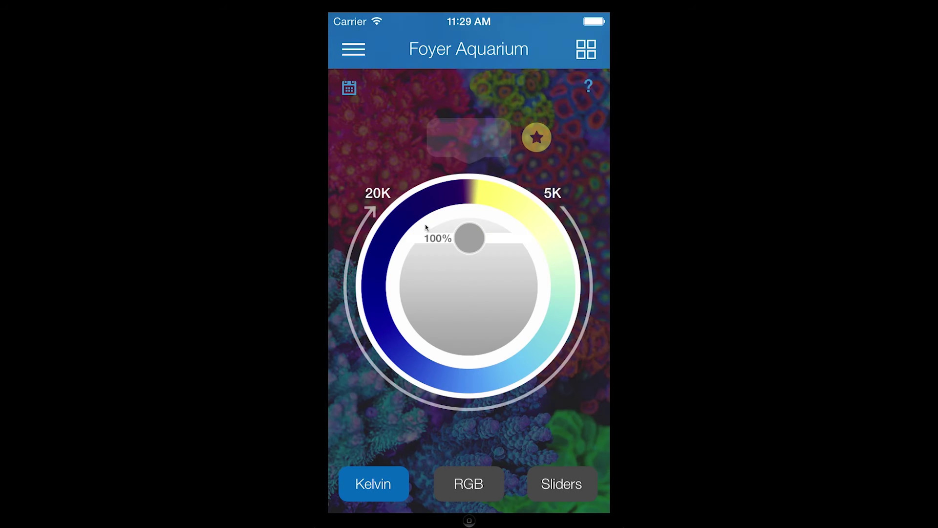
{"action": "left_click", "coordinate": [588, 53]}
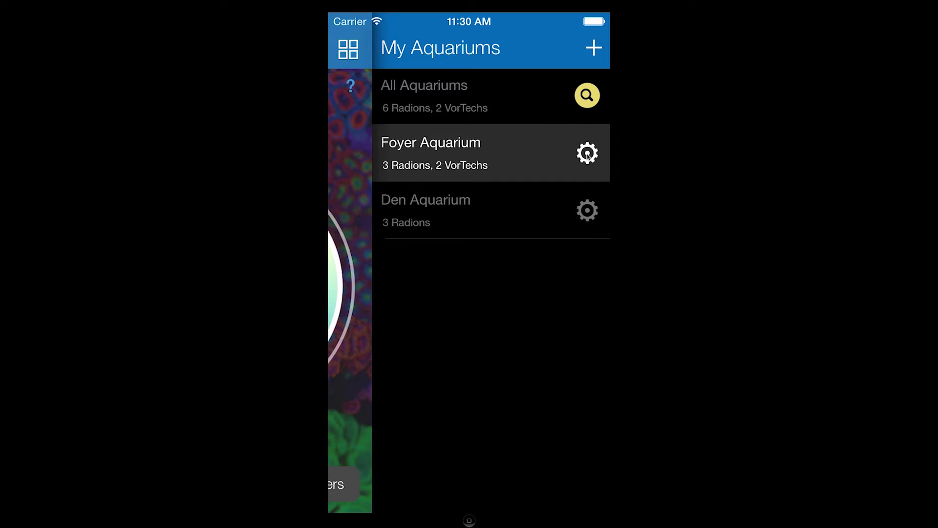
- Open Foyer Aquarium's settings, listing Radions Device 1–3 and the two MP40 VorTechs
{"action": "left_click", "coordinate": [588, 154]}
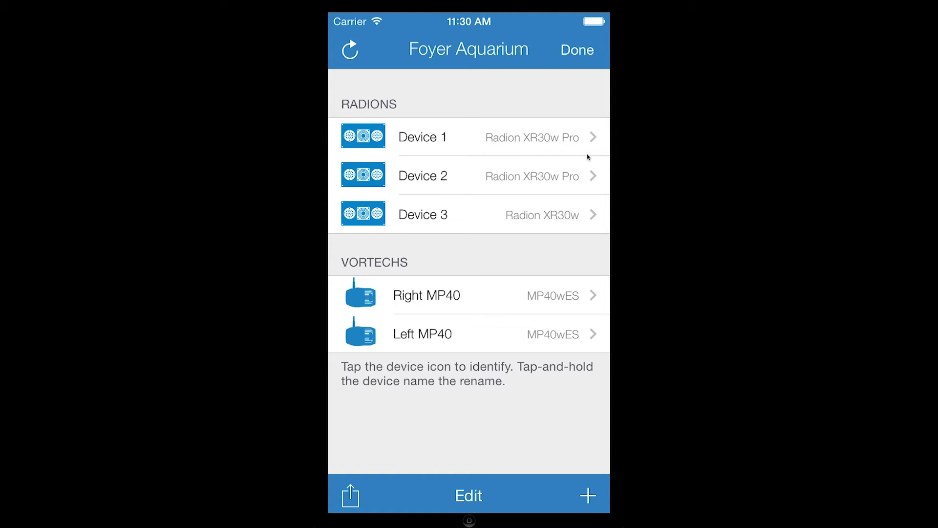
- Rename Radions Device 1, Device 2 and Device 3 to Left, Right and Center
{"action": "left_click", "coordinate": [425, 141]}
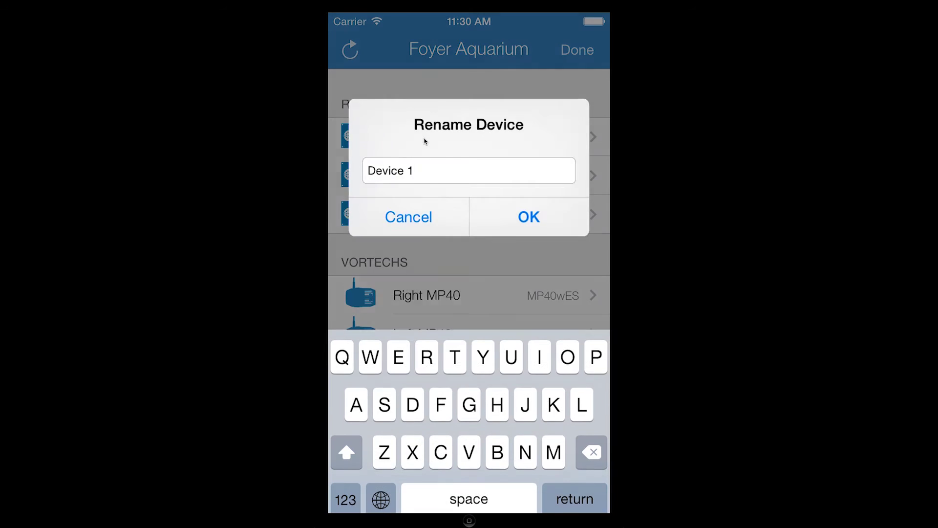
{"action": "key", "text": "BackSpace"}
{"action": "key", "text": "BackSpace"}
{"action": "key", "text": "BackSpace"}
{"action": "key", "text": "BackSpace"}
{"action": "key", "text": "BackSpace"}
{"action": "key", "text": "BackSpace"}
{"action": "key", "text": "BackSpace"}
{"action": "key", "text": "BackSpace"}
{"action": "type", "text": "Left"}
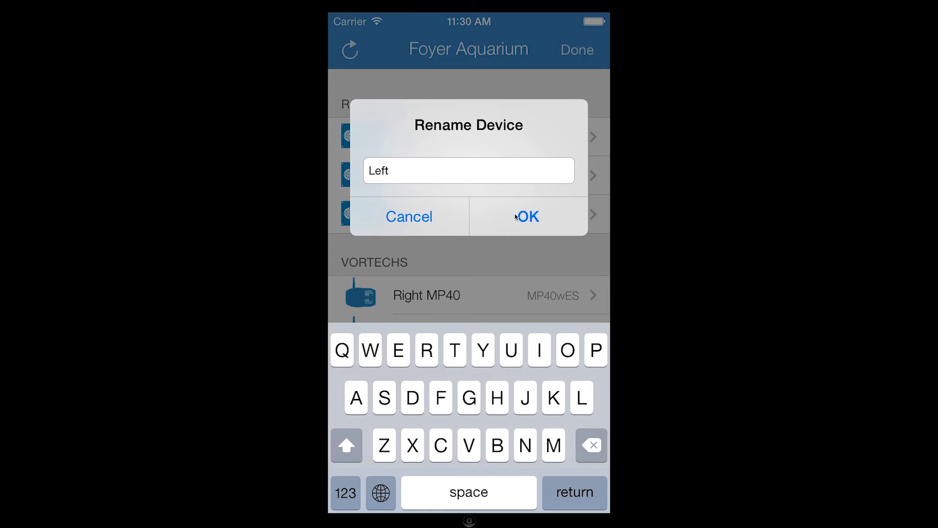
{"action": "left_click", "coordinate": [523, 215]}
{"action": "left_click", "coordinate": [411, 178]}
{"action": "key", "text": "BackSpace"}
{"action": "key", "text": "BackSpace"}
{"action": "key", "text": "BackSpace"}
{"action": "key", "text": "BackSpace"}
{"action": "key", "text": "BackSpace"}
{"action": "key", "text": "BackSpace"}
{"action": "key", "text": "BackSpace"}
{"action": "key", "text": "BackSpace"}
{"action": "type", "text": "Right"}
{"action": "left_click", "coordinate": [528, 216]}
{"action": "left_click", "coordinate": [415, 215]}
{"action": "key", "text": "BackSpace"}
{"action": "key", "text": "BackSpace"}
{"action": "key", "text": "BackSpace"}
{"action": "key", "text": "BackSpace"}
{"action": "key", "text": "BackSpace"}
{"action": "key", "text": "BackSpace"}
{"action": "key", "text": "BackSpace"}
{"action": "key", "text": "BackSpace"}
{"action": "type", "text": "Center"}
{"action": "left_click", "coordinate": [517, 225]}
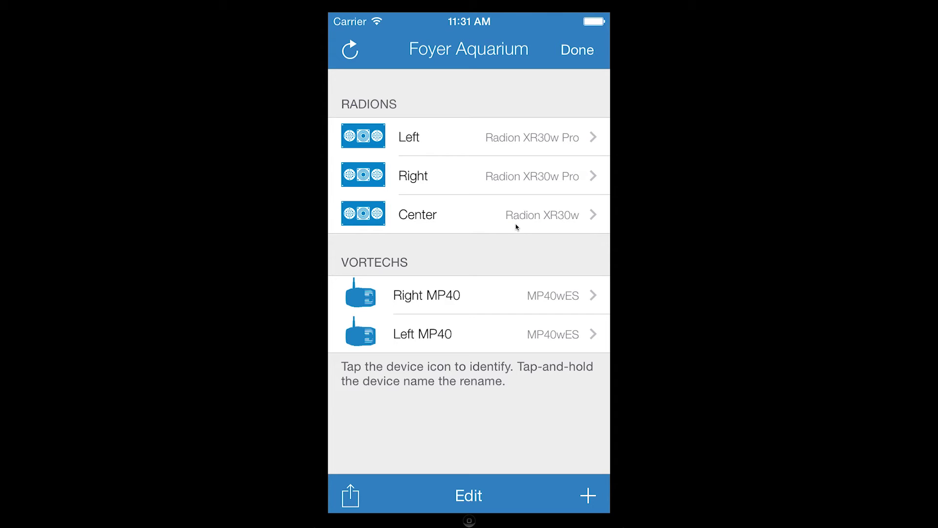
{"action": "left_click", "coordinate": [356, 497]}
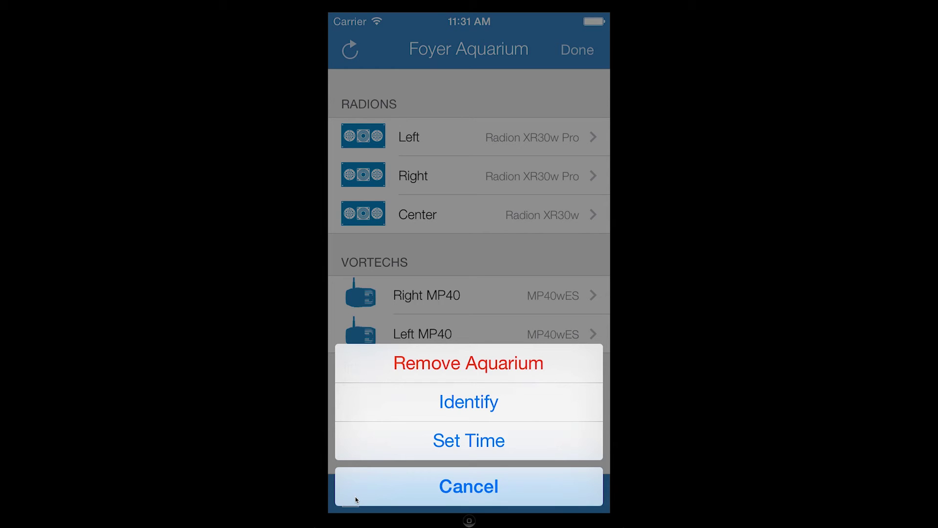
{"action": "left_click", "coordinate": [356, 497]}
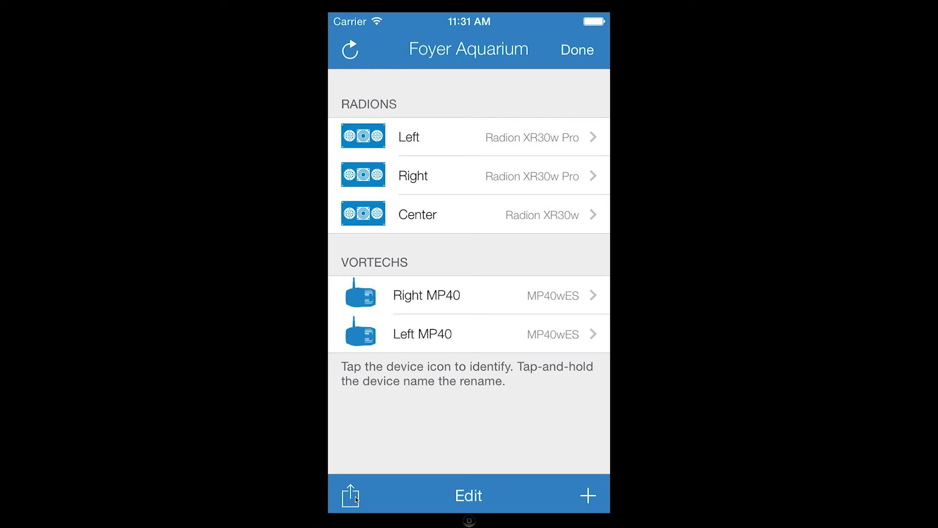
- In edit mode, drag the Center Radion above Right, cancelling an accidental Right MP40 delete
{"action": "left_click", "coordinate": [468, 495]}
{"action": "left_click_drag", "start_coordinate": [592, 214], "coordinate": [591, 174]}
{"action": "left_click_drag", "start_coordinate": [369, 281], "coordinate": [347, 299]}
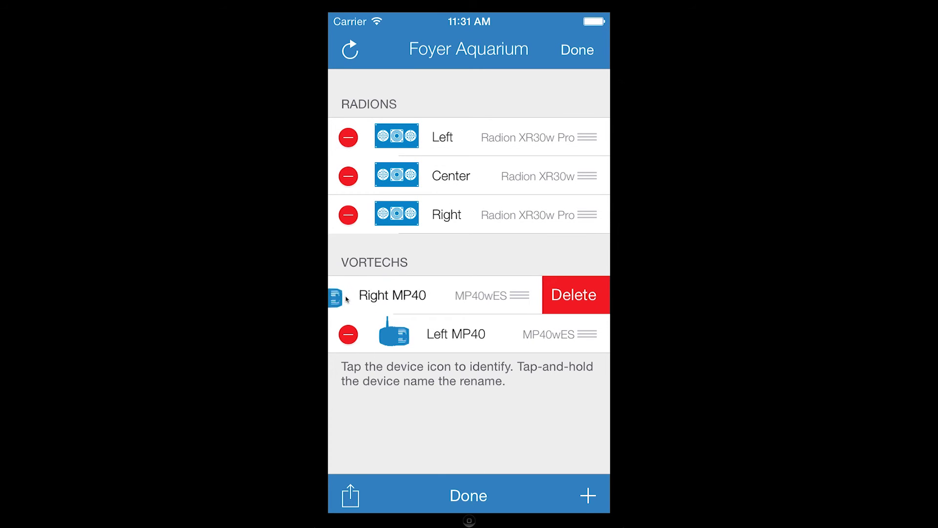
{"action": "left_click", "coordinate": [371, 381]}
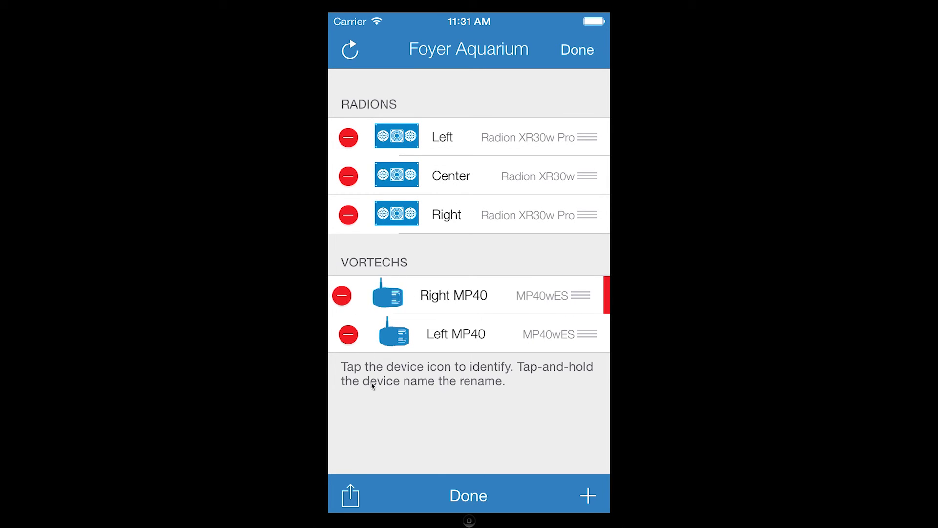
{"action": "left_click", "coordinate": [467, 497]}
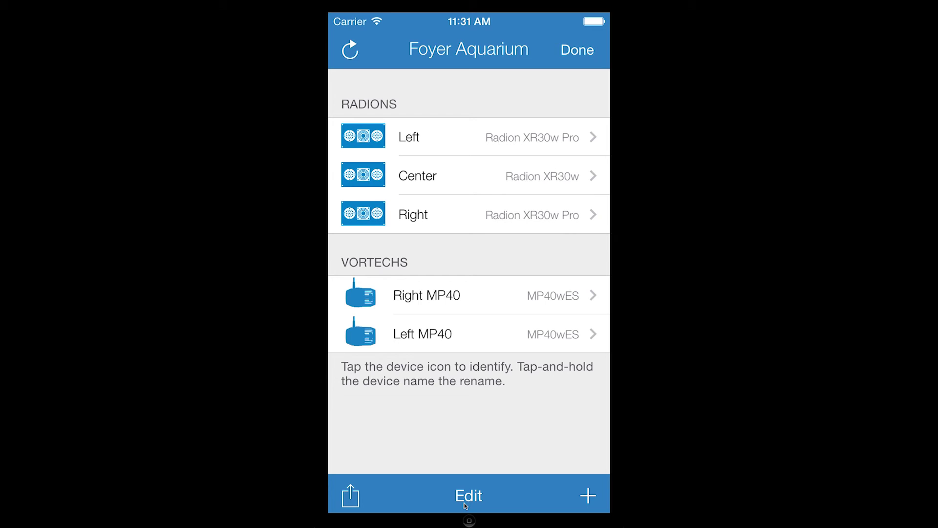
- Cancel the swipe-to-delete on the Right Radion and pull down to reload the devices
{"action": "left_click_drag", "start_coordinate": [552, 214], "coordinate": [436, 214]}
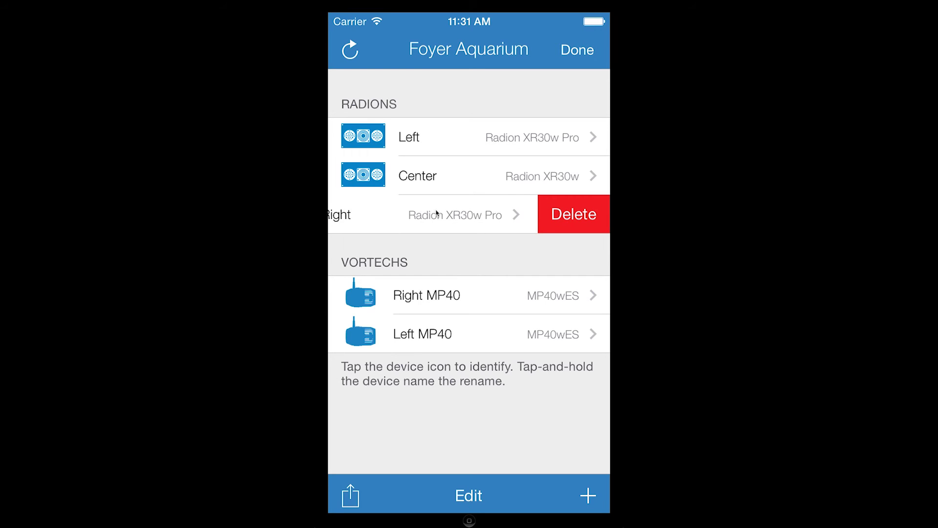
{"action": "left_click", "coordinate": [496, 410]}
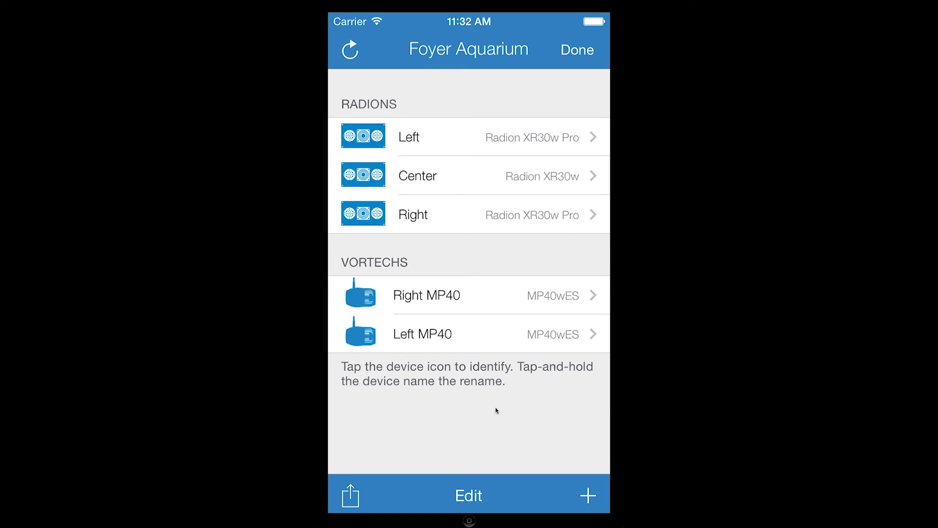
{"action": "left_click_drag", "start_coordinate": [543, 93], "coordinate": [546, 316]}
- Open the Right Radion's details, refresh them twice, then go back and close the settings
{"action": "left_click", "coordinate": [493, 215]}
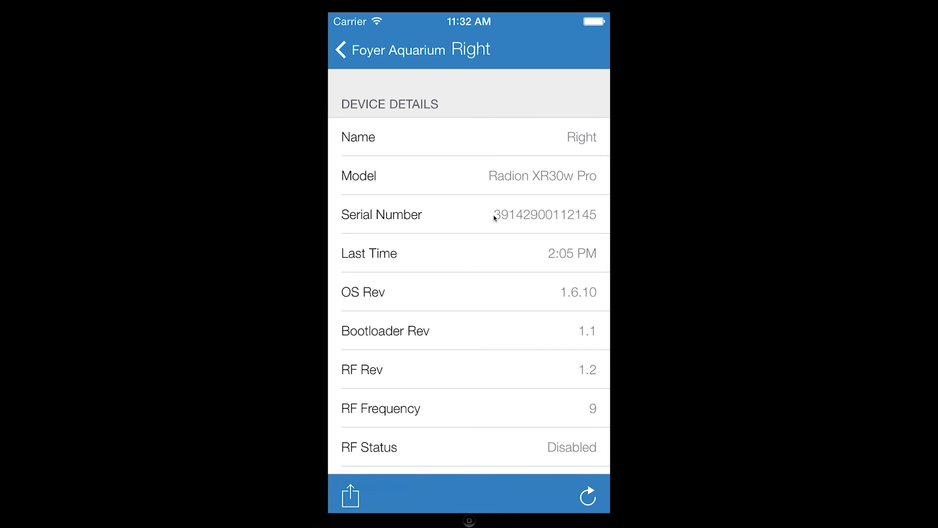
{"action": "left_click", "coordinate": [360, 501]}
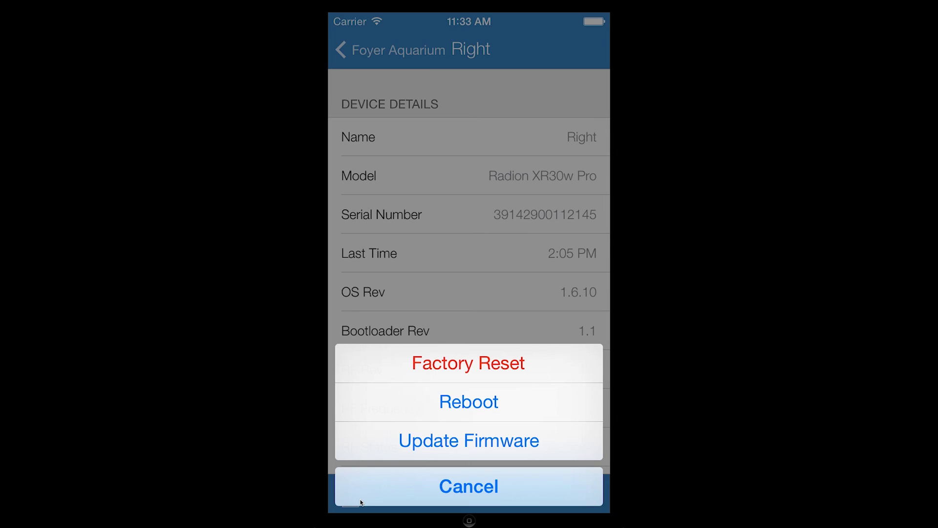
{"action": "left_click", "coordinate": [361, 502]}
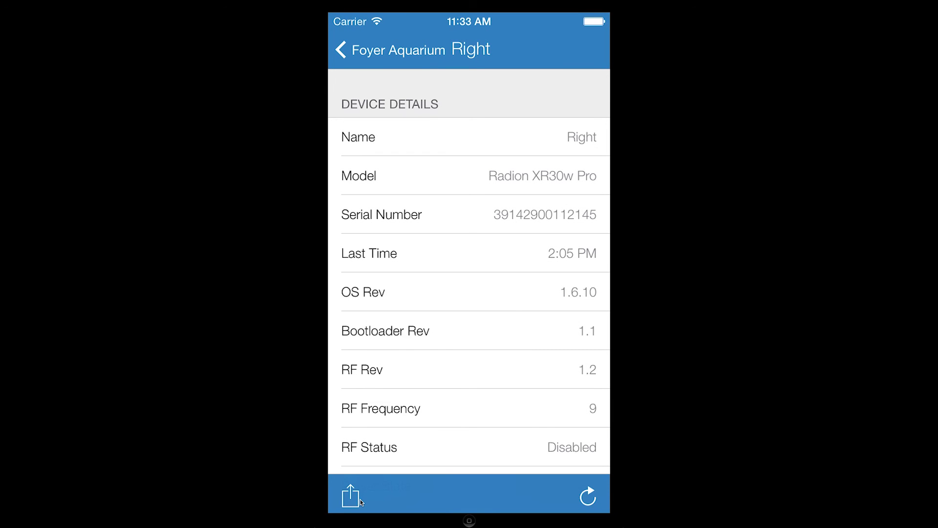
{"action": "left_click", "coordinate": [586, 504]}
{"action": "left_click_drag", "start_coordinate": [481, 93], "coordinate": [496, 268]}
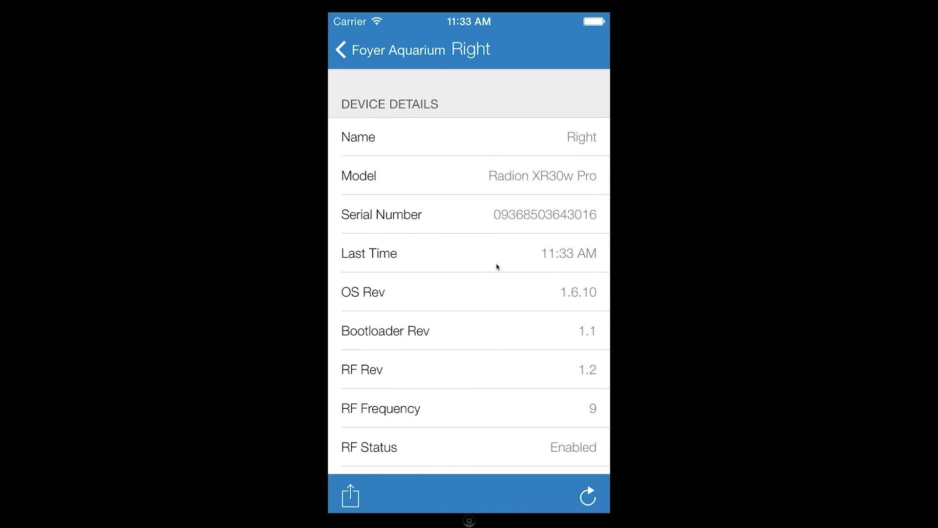
{"action": "left_click", "coordinate": [377, 50]}
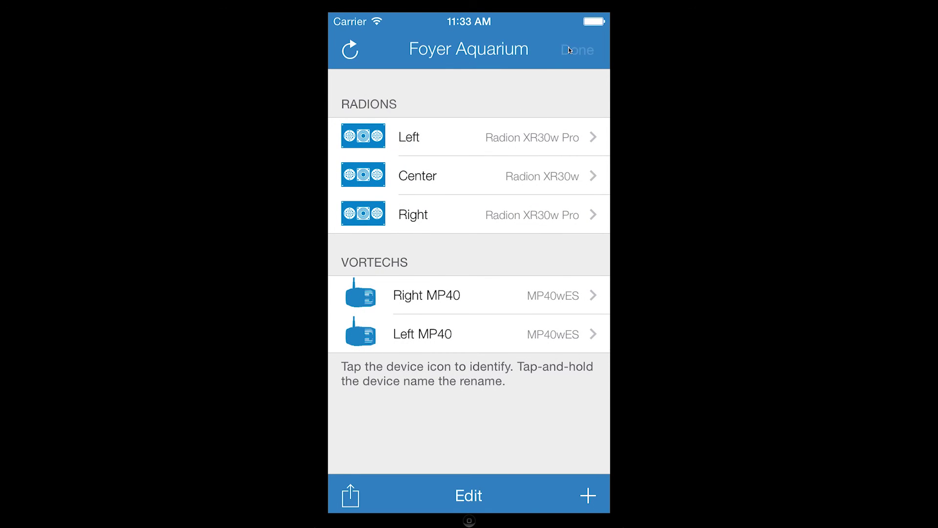
{"action": "left_click", "coordinate": [568, 49]}
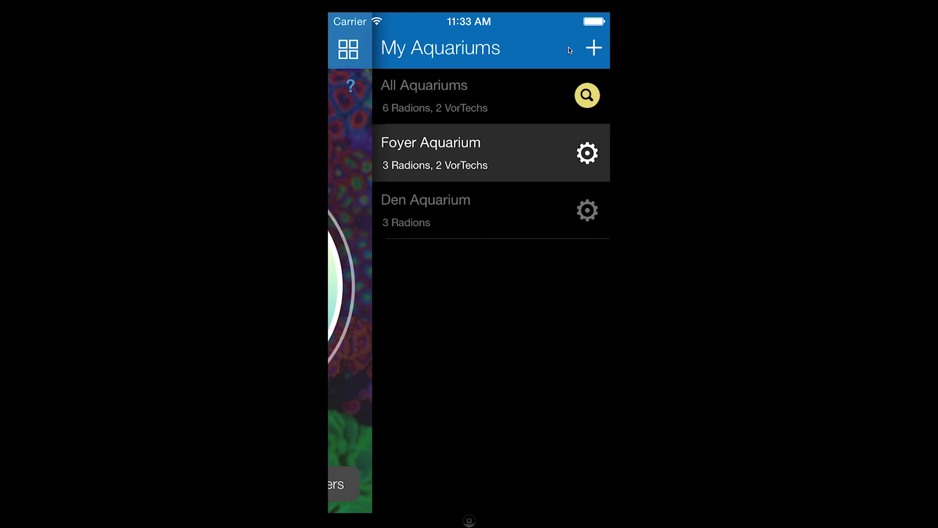